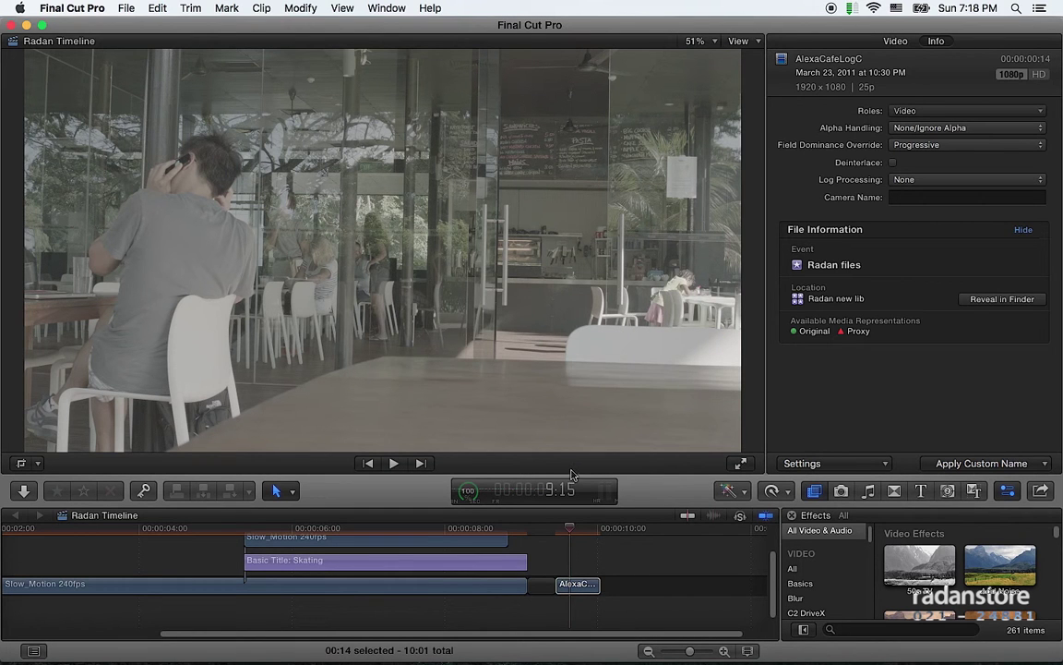
Step: Select the AlexaCafeLogC clip and leave its log processing set to None
{"action": "left_click", "coordinate": [581, 534]}
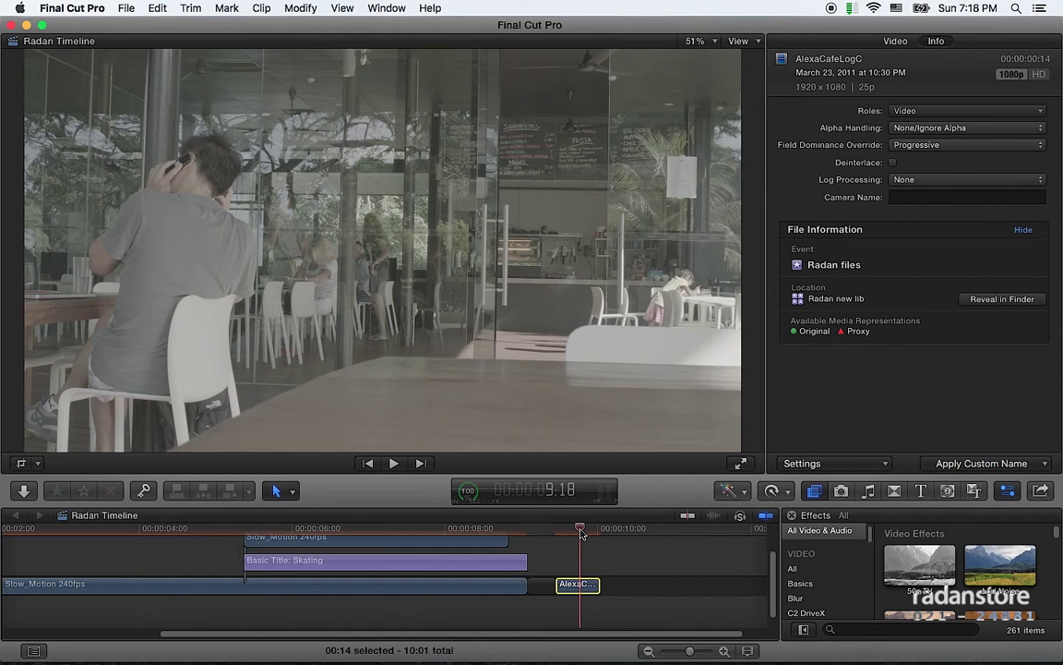
{"action": "left_click", "coordinate": [916, 179]}
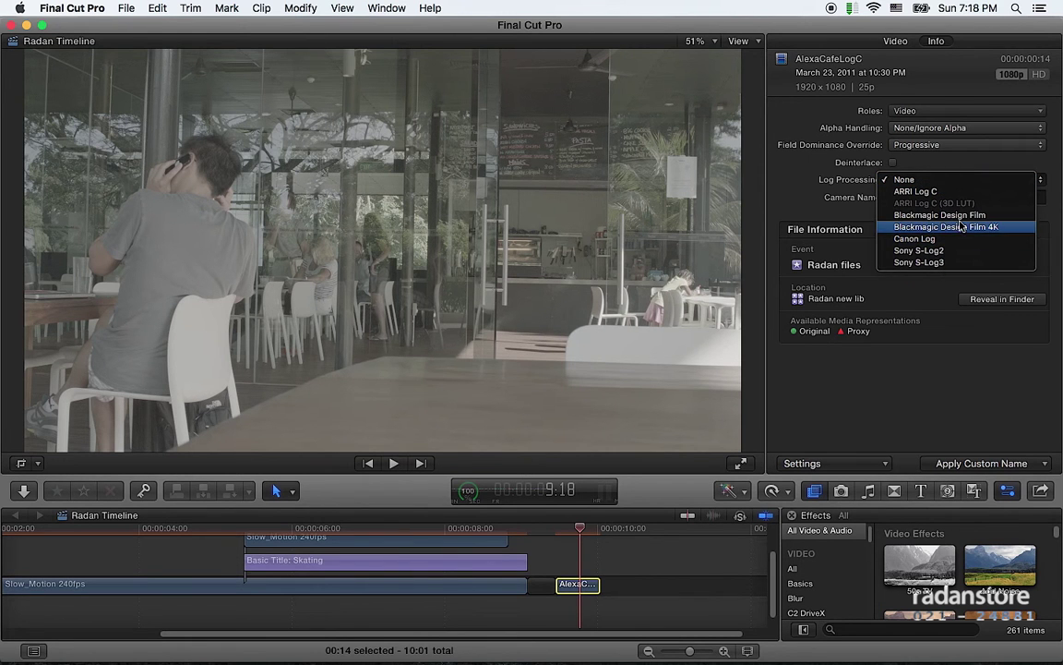
{"action": "left_click", "coordinate": [736, 176]}
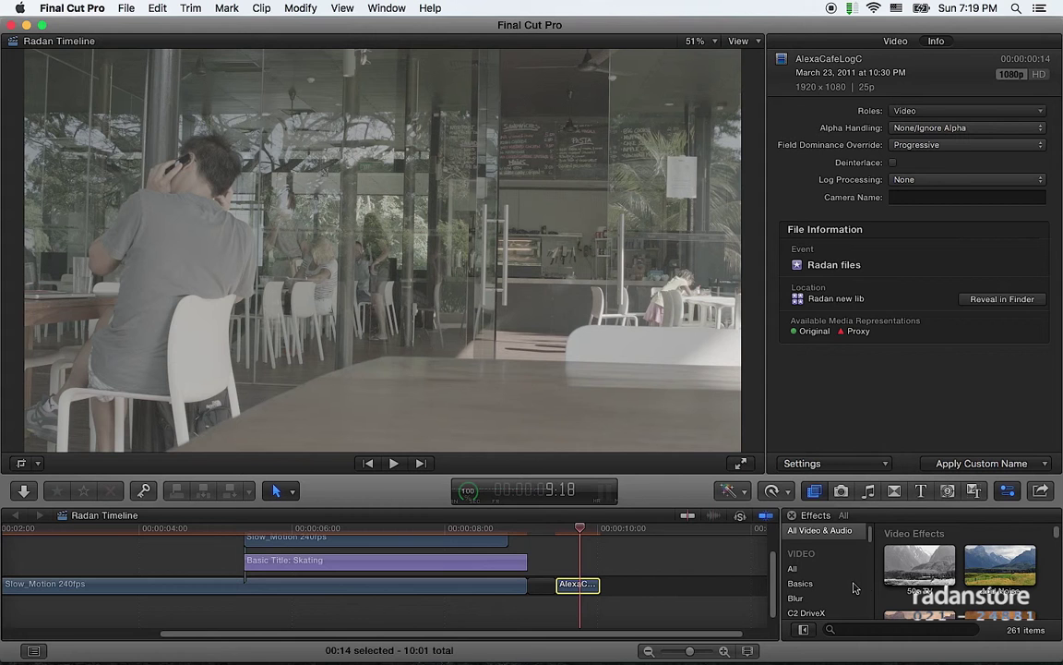
Step: Apply Magic Bullet Looks from the Magic Bullet Suite effects to the café clip
{"action": "scroll", "coordinate": [860, 589], "scroll_direction": "down", "scroll_amount": 2}
{"action": "scroll", "coordinate": [858, 589], "scroll_direction": "down", "scroll_amount": 3}
{"action": "scroll", "coordinate": [857, 588], "scroll_direction": "down", "scroll_amount": 3}
{"action": "scroll", "coordinate": [854, 587], "scroll_direction": "down", "scroll_amount": 2}
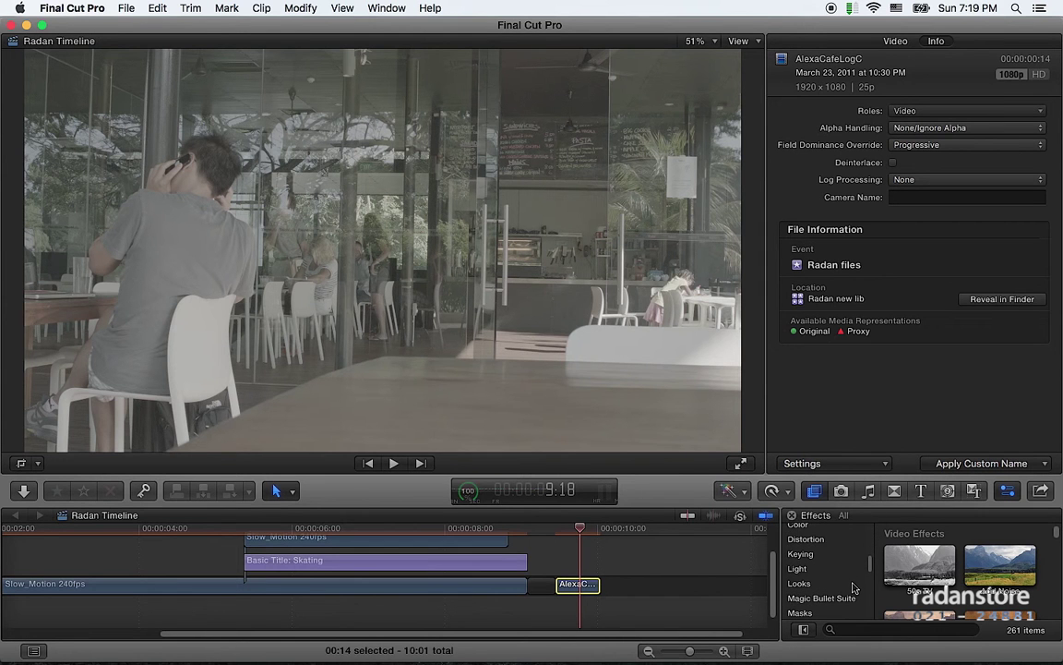
{"action": "left_click", "coordinate": [821, 598]}
{"action": "left_click_drag", "start_coordinate": [1000, 551], "coordinate": [583, 591]}
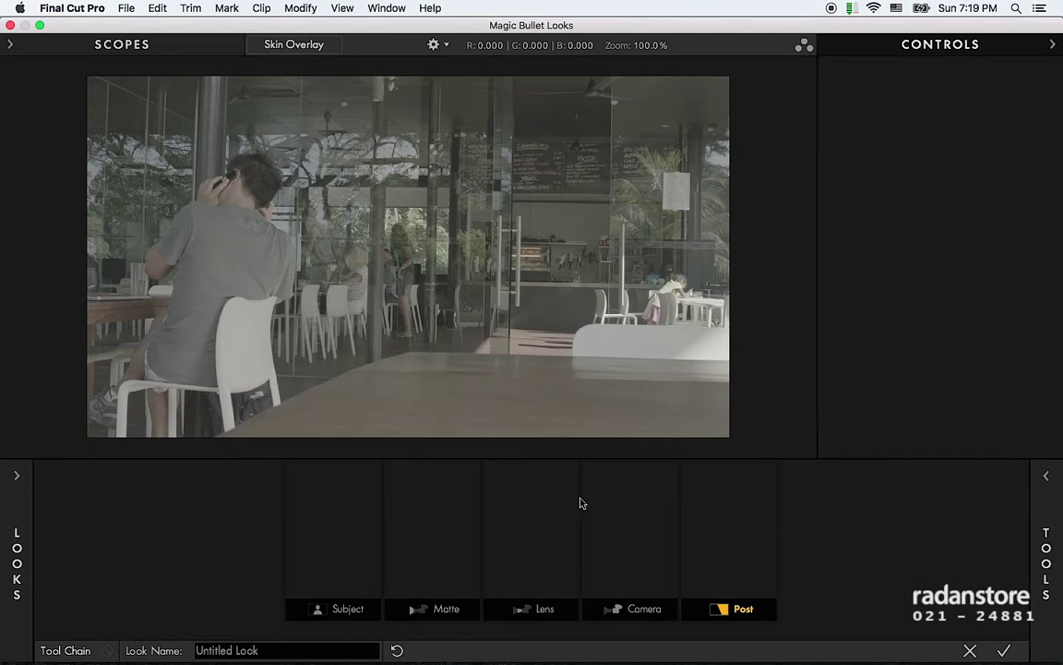
Step: Drag the LUT tool into the Post stage of the Looks tool chain and open its preset list
{"action": "mouse_move", "coordinate": [1057, 545]}
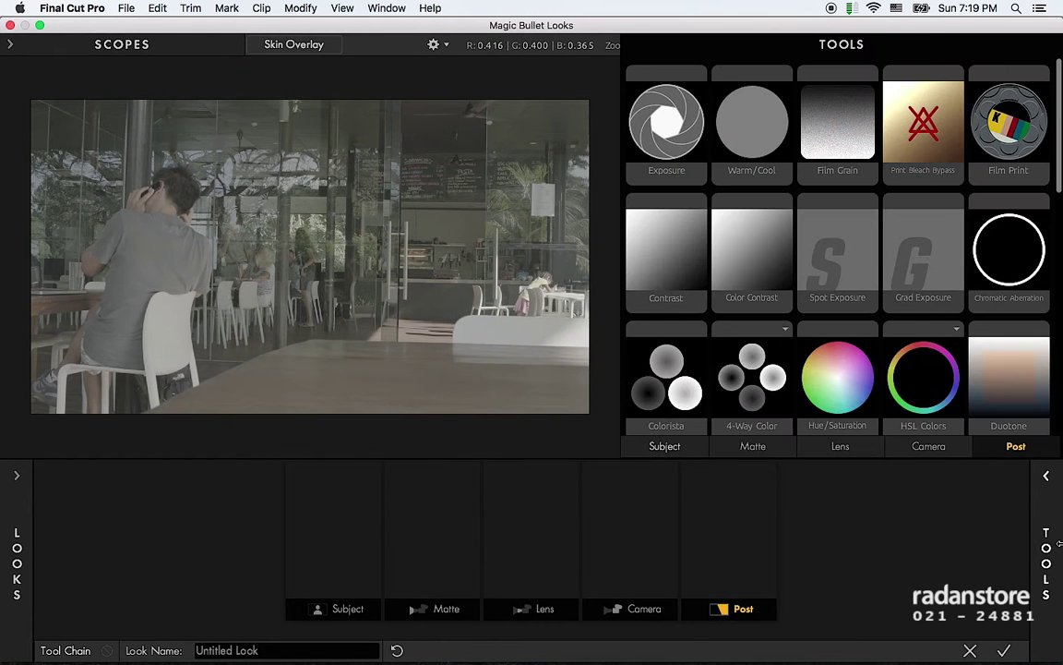
{"action": "scroll", "coordinate": [992, 388], "scroll_direction": "down", "scroll_amount": 5}
{"action": "left_click_drag", "start_coordinate": [1012, 229], "coordinate": [727, 534]}
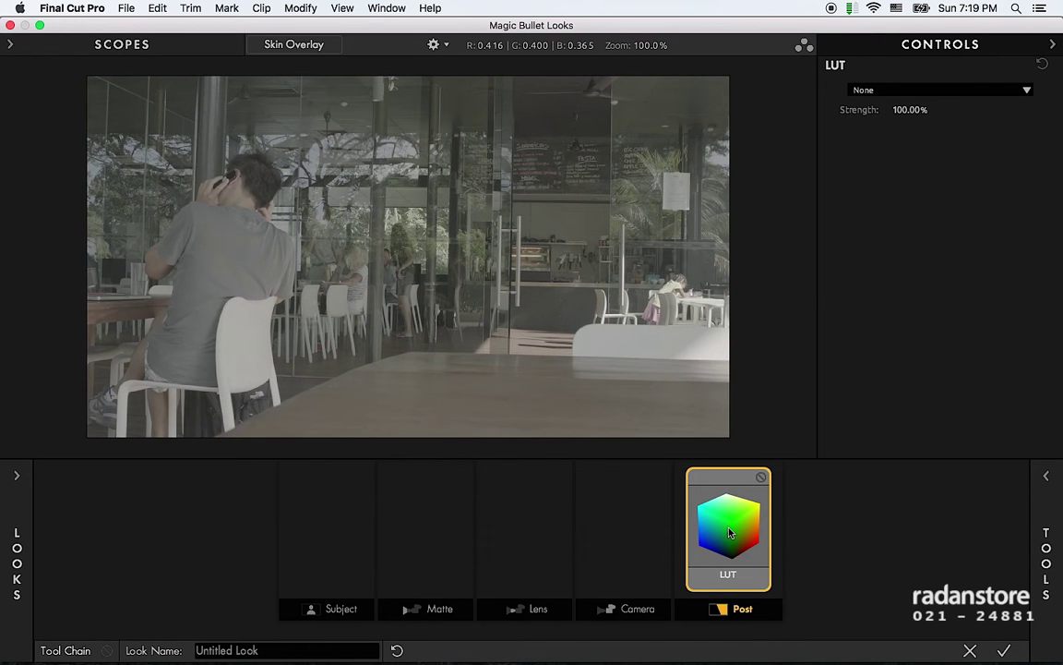
{"action": "left_click", "coordinate": [923, 93]}
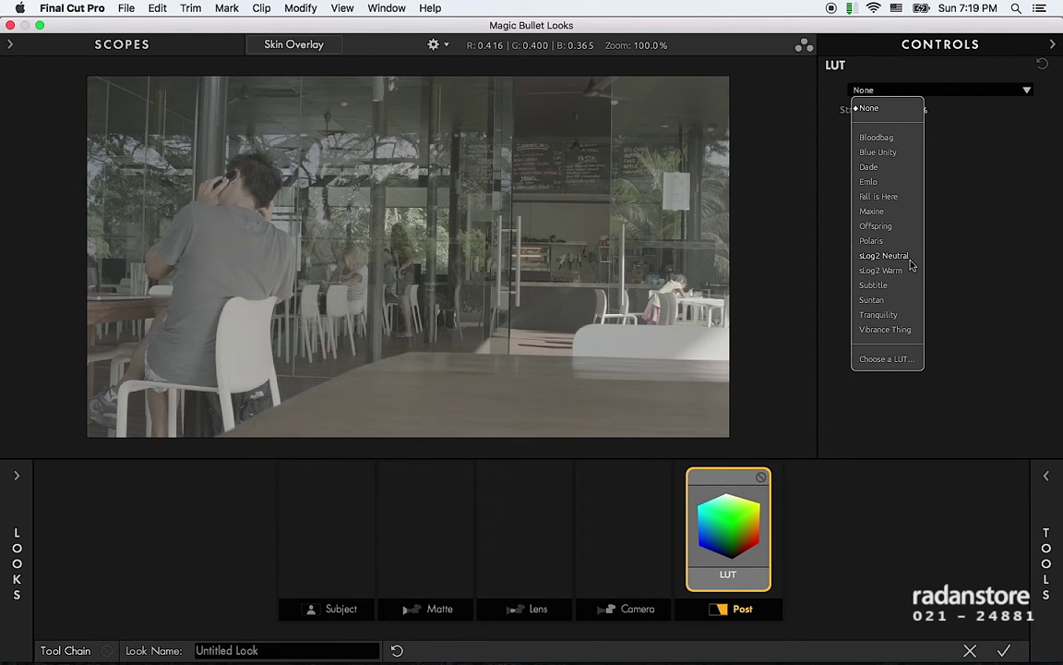
Step: Try the sLog2 Neutral and Blue Unity LUTs, then settle on Tranquility
{"action": "left_click", "coordinate": [884, 256]}
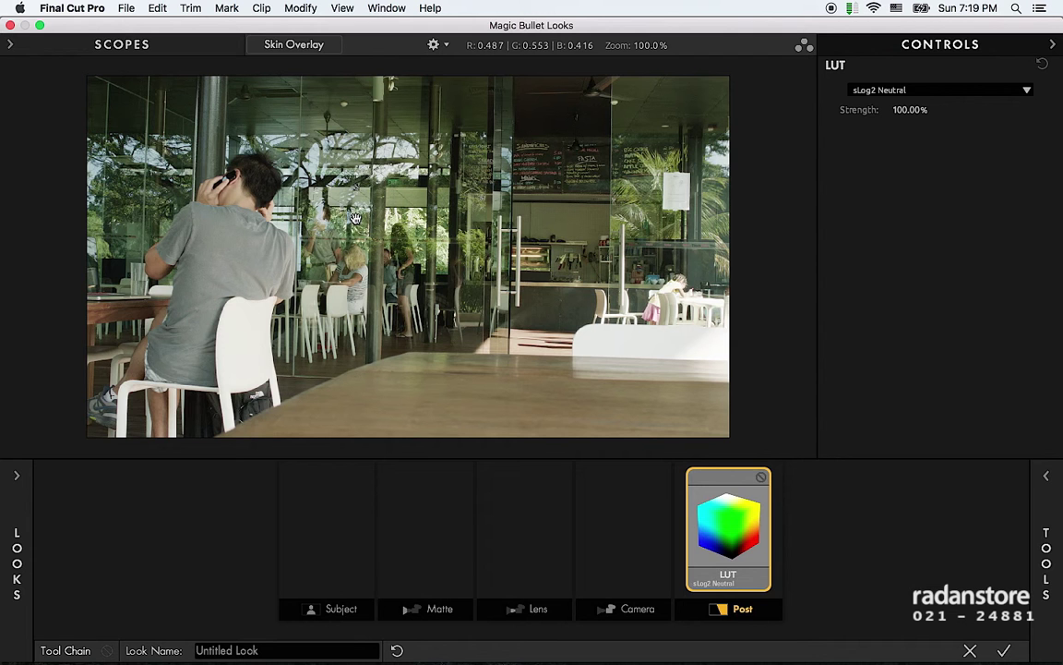
{"action": "left_click", "coordinate": [928, 89]}
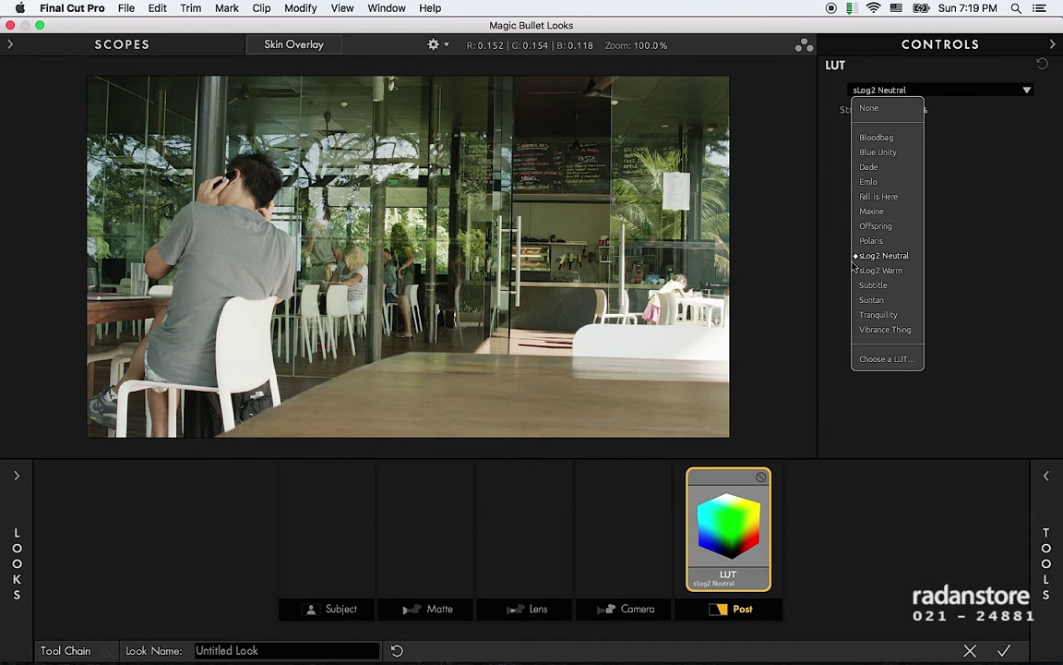
{"action": "left_click", "coordinate": [880, 153]}
{"action": "left_click", "coordinate": [880, 153]}
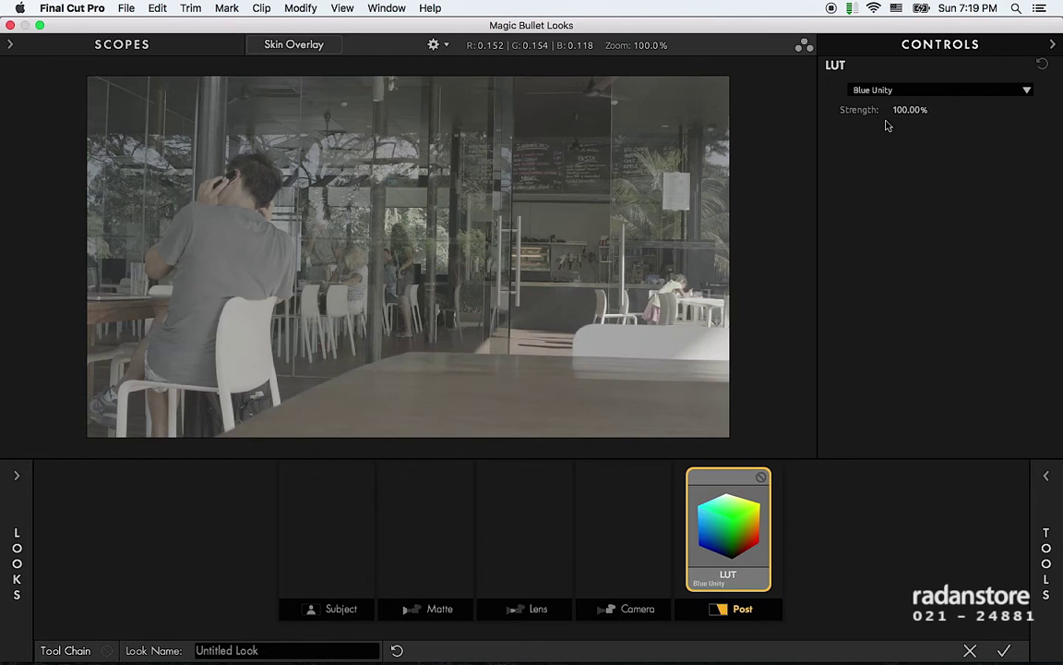
{"action": "left_click", "coordinate": [886, 90]}
{"action": "left_click", "coordinate": [884, 312]}
{"action": "left_click", "coordinate": [910, 94]}
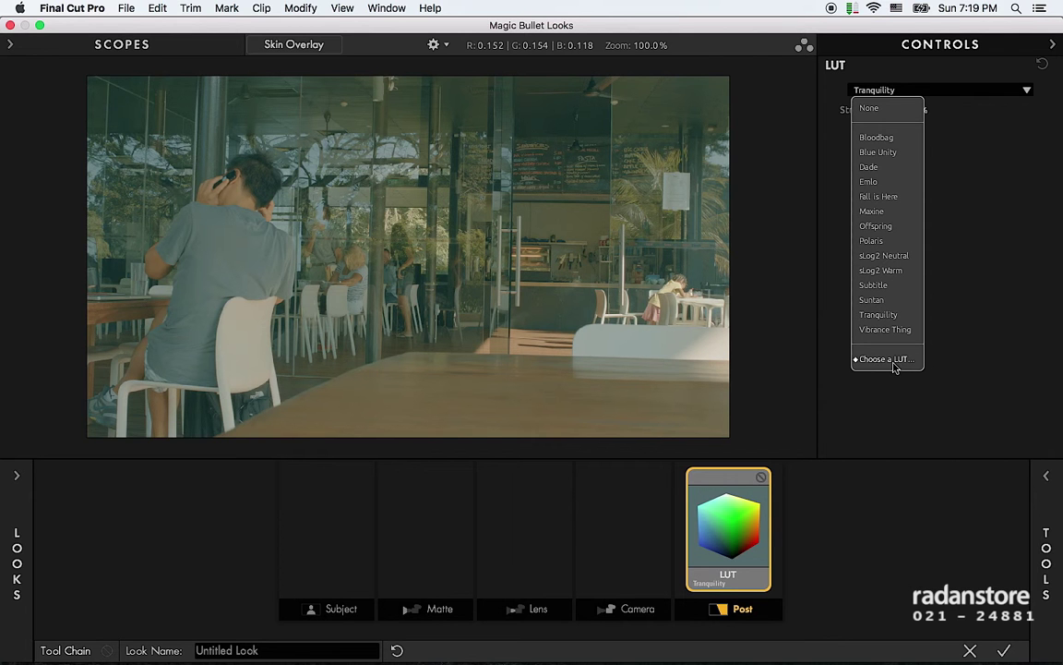
Step: Load Kodak2393 - Rec709.cube from the LUTUtility folder as the Post-stage LUT
{"action": "left_click", "coordinate": [893, 364]}
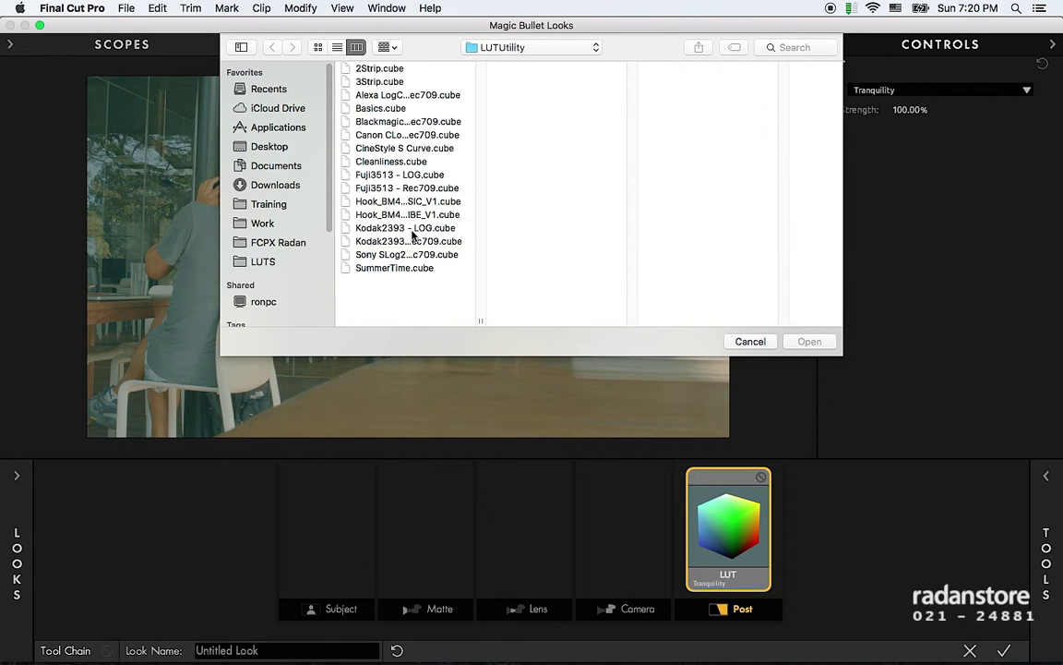
{"action": "left_click", "coordinate": [383, 230]}
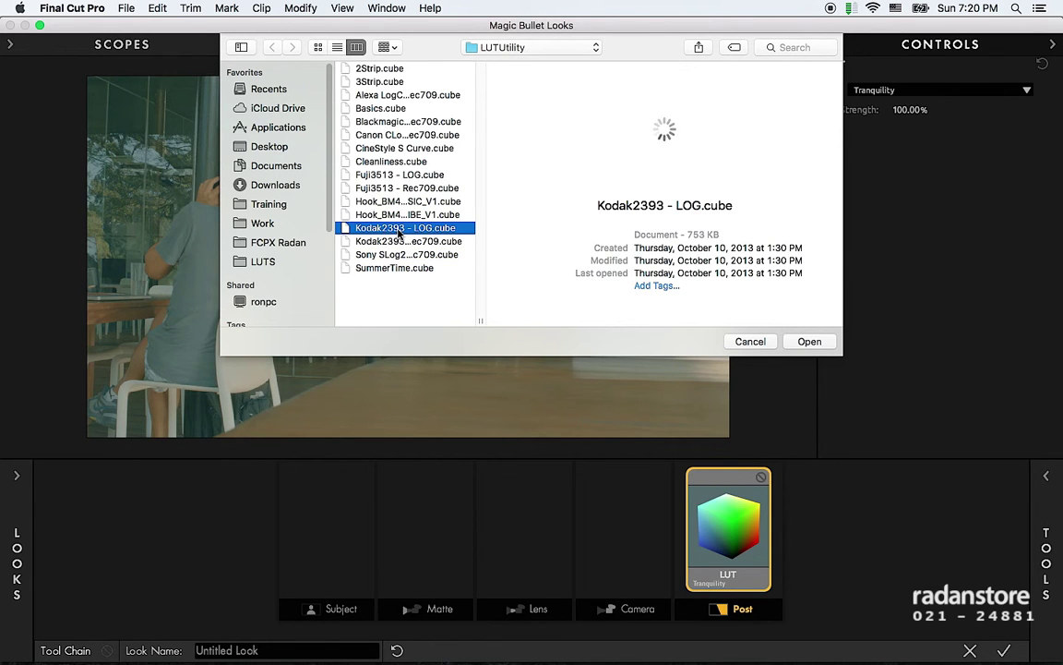
{"action": "left_click", "coordinate": [403, 244]}
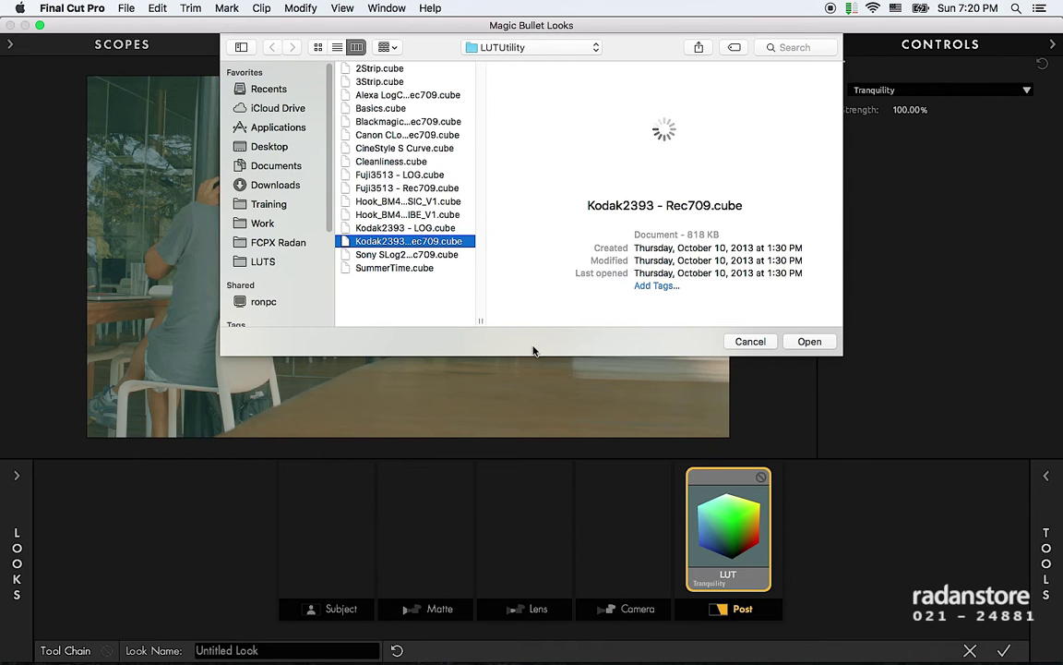
{"action": "left_click", "coordinate": [808, 341]}
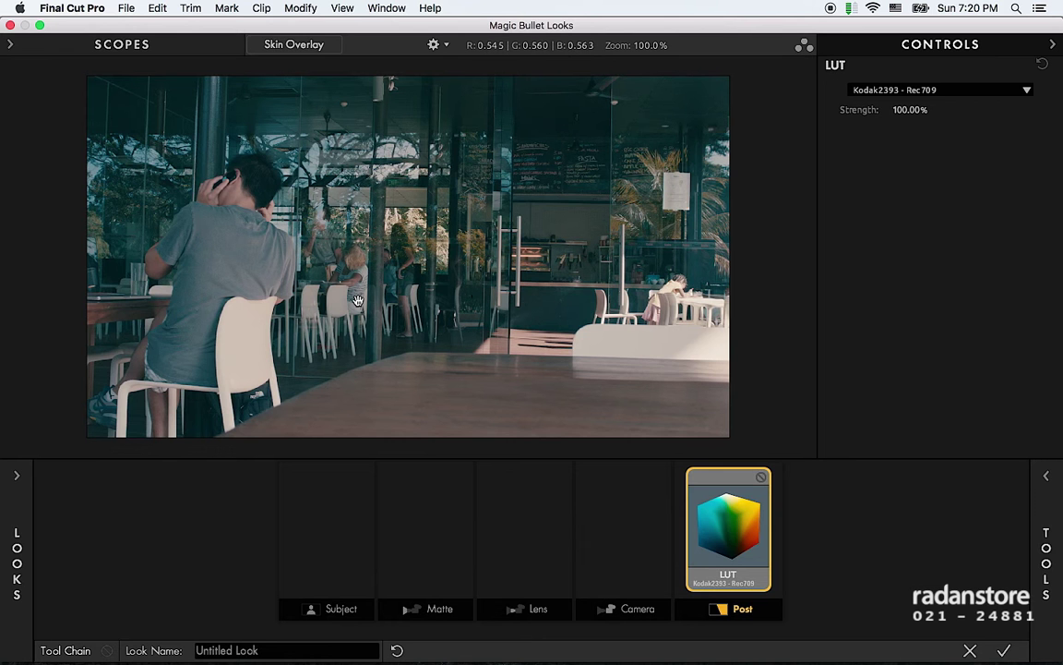
{"action": "left_click", "coordinate": [932, 90]}
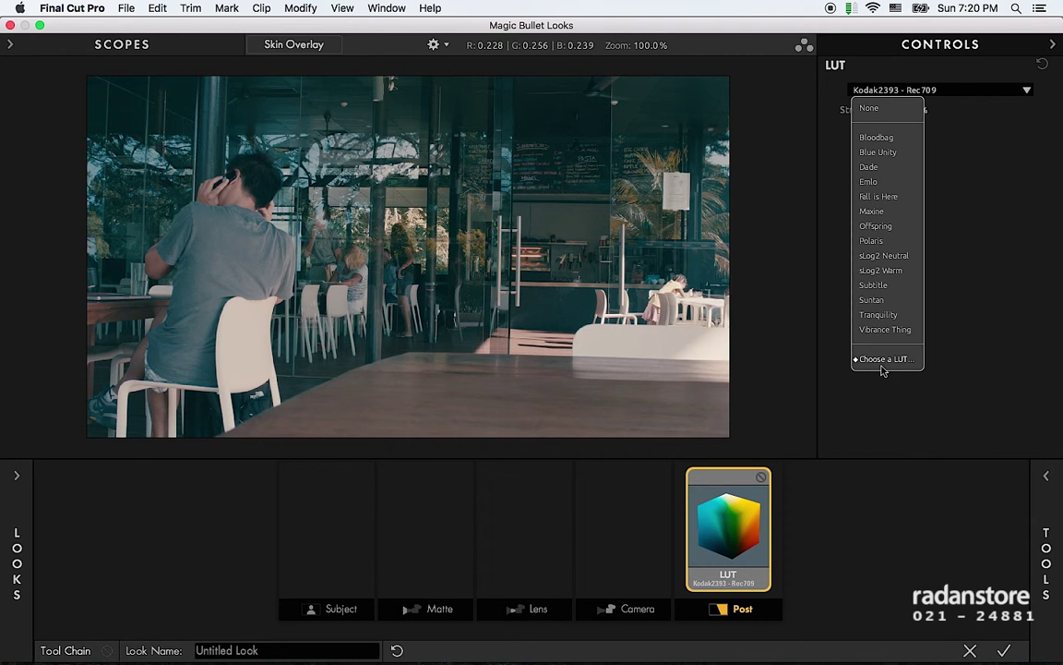
Step: Load the Canon CLog to Rec709 LUT file onto the café clip
{"action": "left_click", "coordinate": [883, 360]}
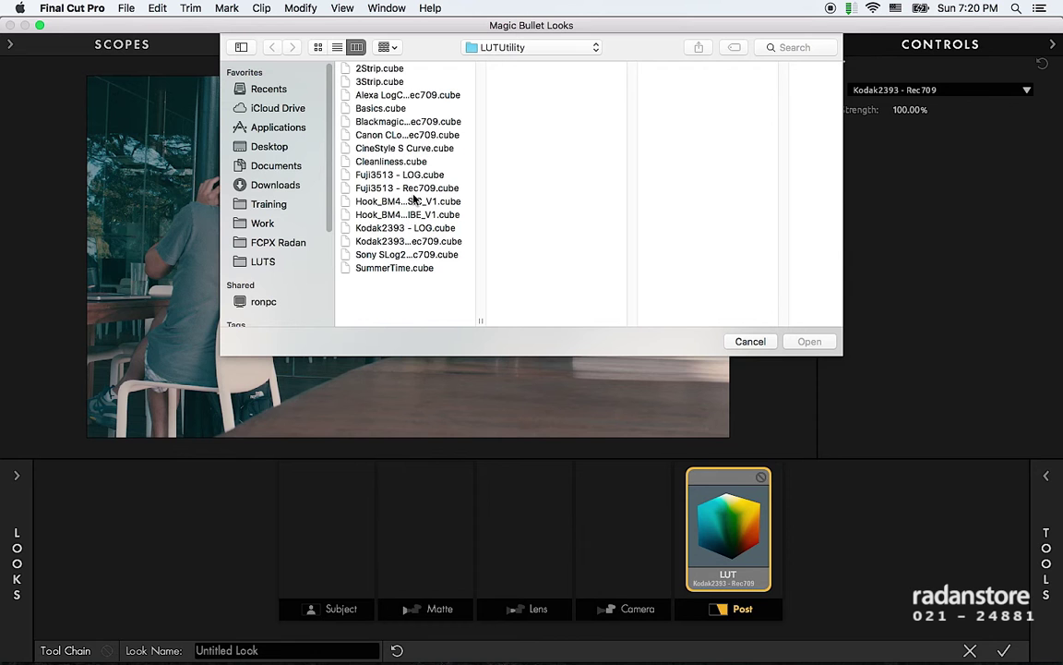
{"action": "left_click", "coordinate": [374, 135]}
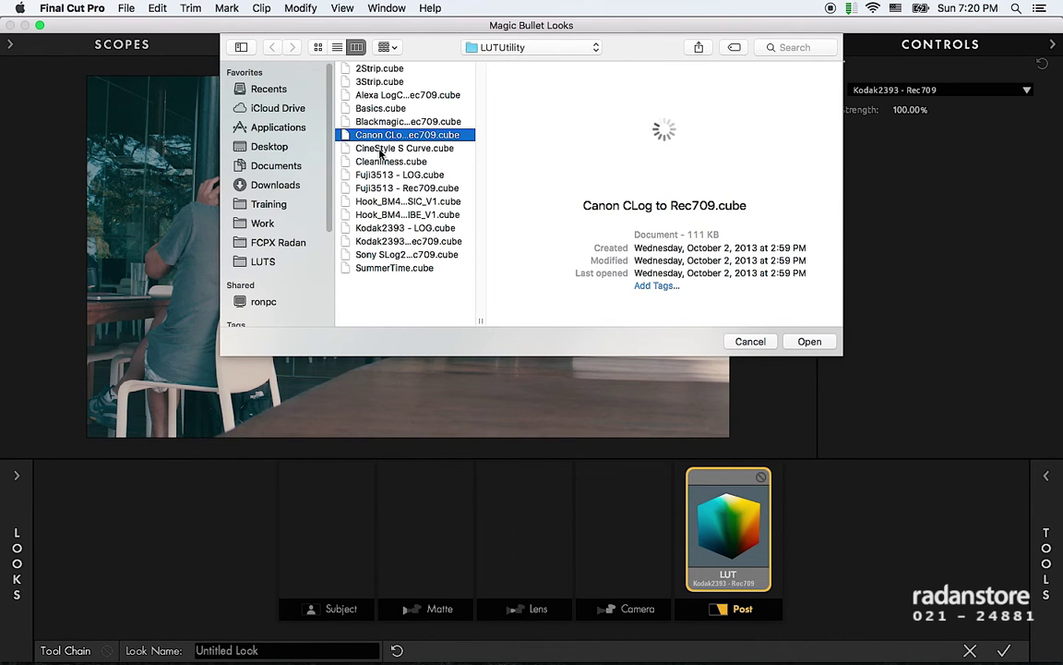
{"action": "left_click", "coordinate": [824, 341]}
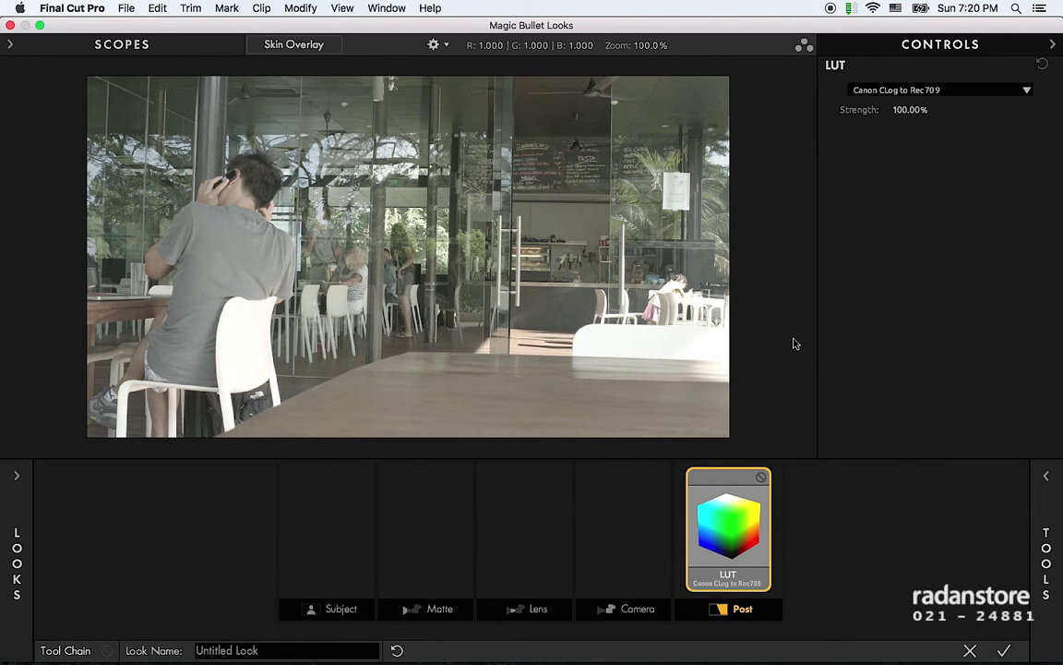
Step: Replace it with Alexa LogC to Rec709.cube and accept the grade back in Final Cut Pro
{"action": "left_click", "coordinate": [922, 88]}
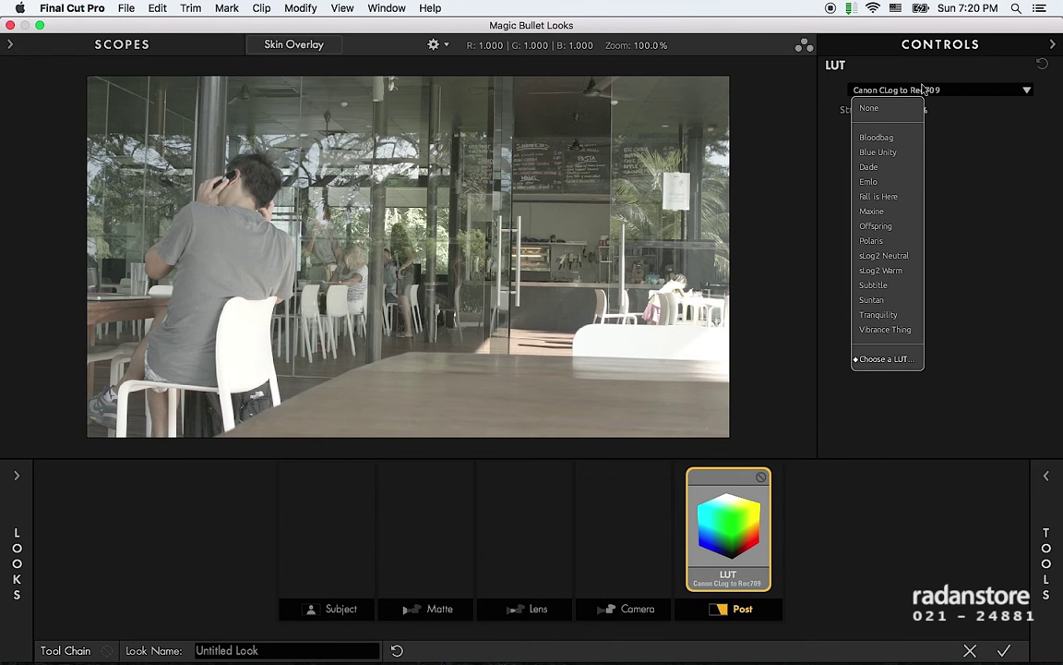
{"action": "left_click", "coordinate": [882, 359]}
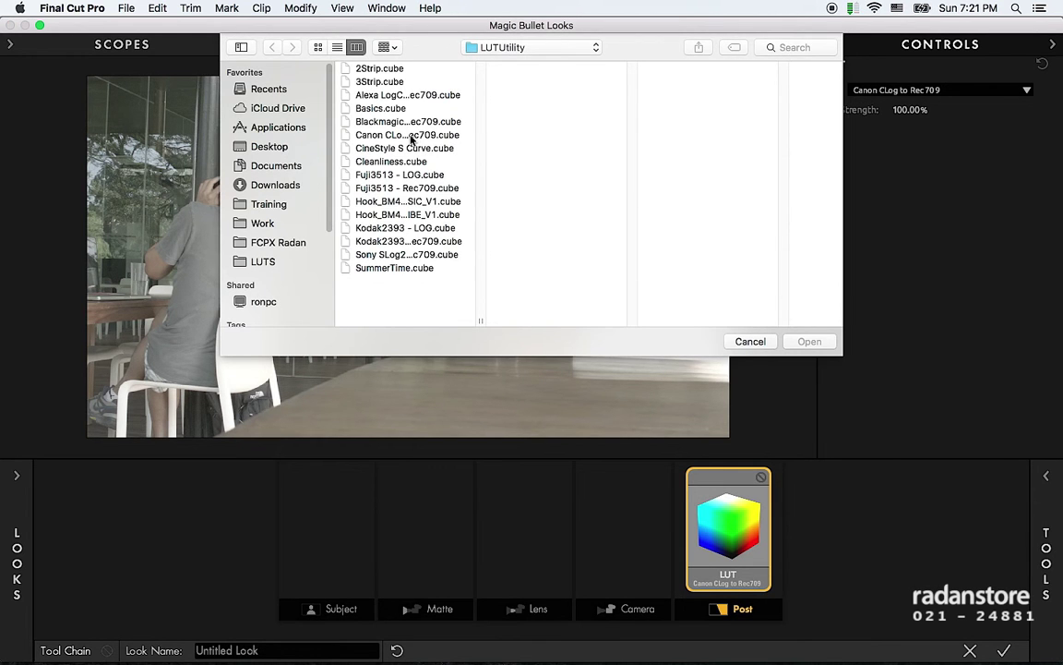
{"action": "left_click", "coordinate": [378, 94]}
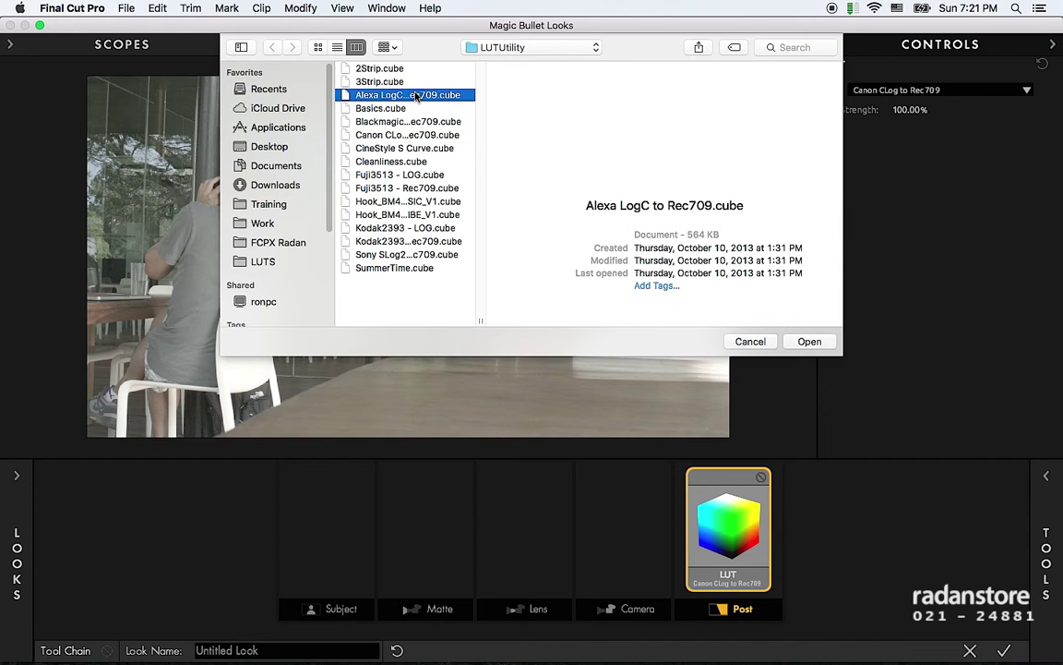
{"action": "left_click", "coordinate": [805, 342]}
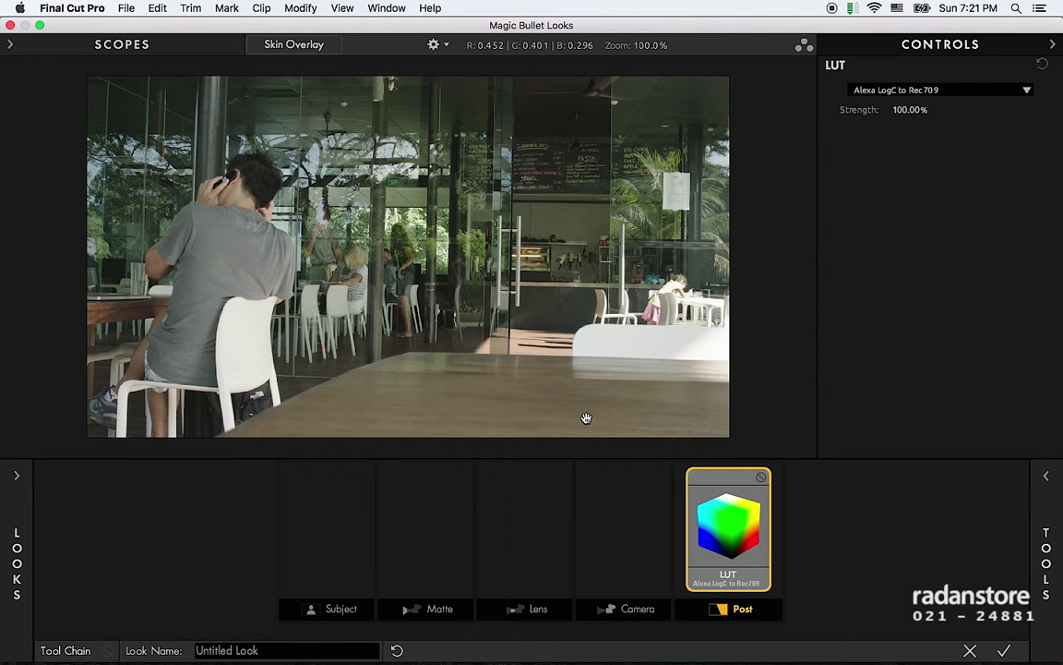
{"action": "left_click", "coordinate": [1005, 651]}
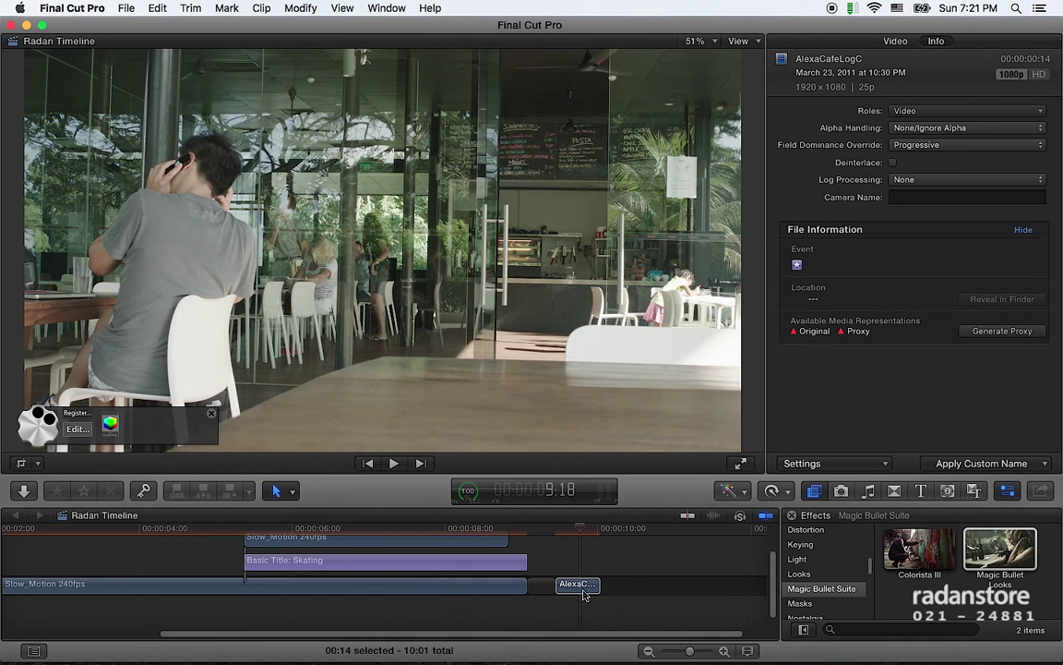
Step: Select the graded café clip, then the Slow_Motion 240fps clip near the timeline start
{"action": "left_click", "coordinate": [157, 9]}
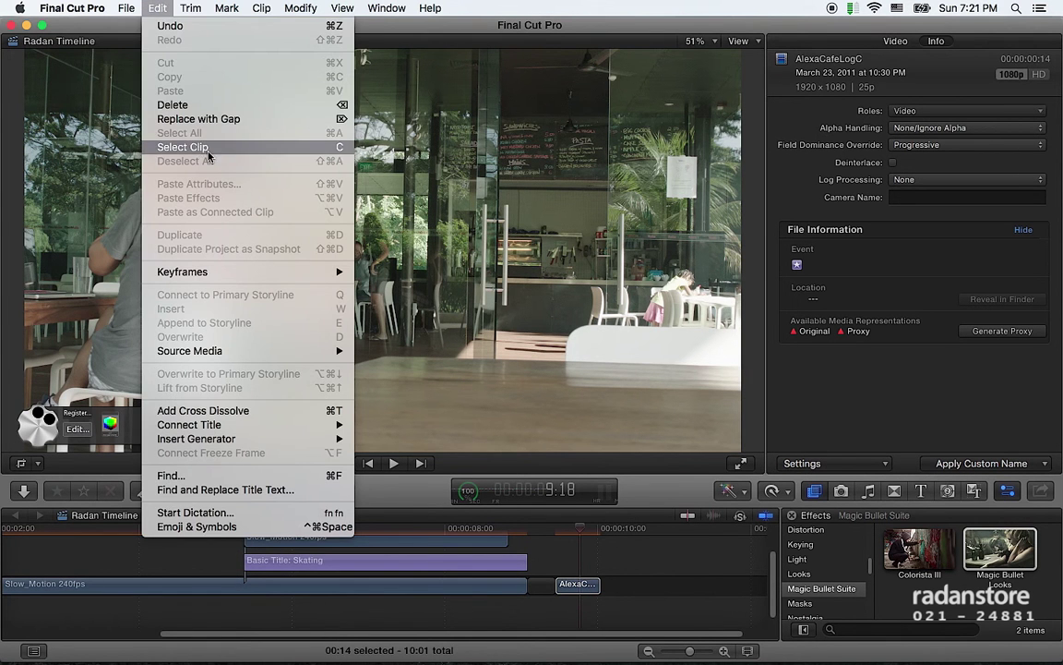
{"action": "left_click", "coordinate": [587, 584]}
{"action": "left_click", "coordinate": [586, 585]}
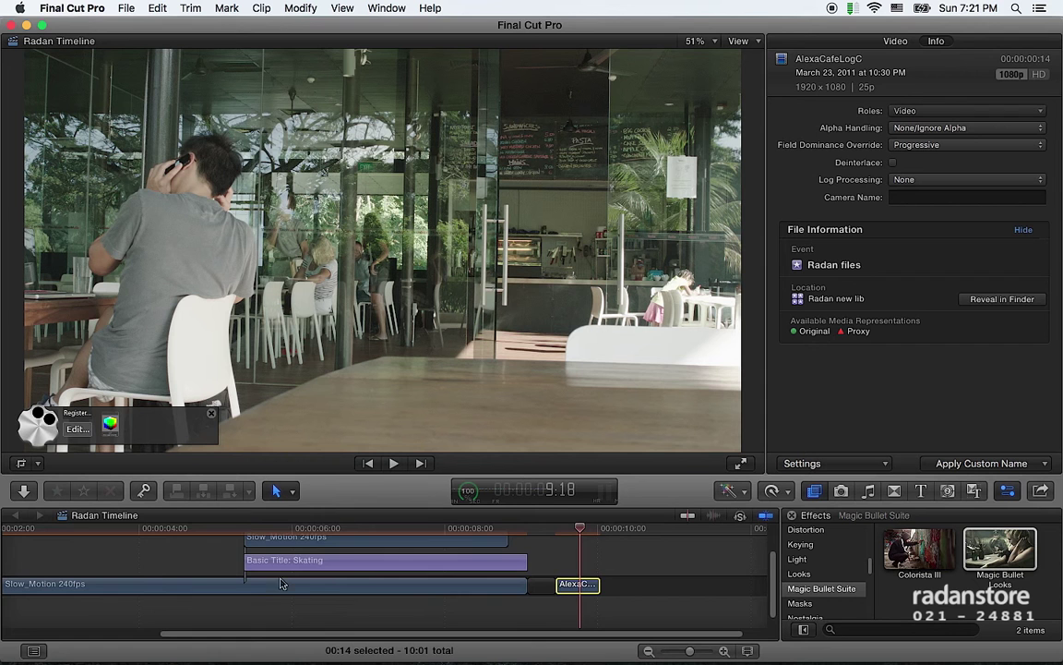
{"action": "scroll", "coordinate": [258, 554], "scroll_direction": "left", "scroll_amount": 5}
{"action": "left_click", "coordinate": [243, 528]}
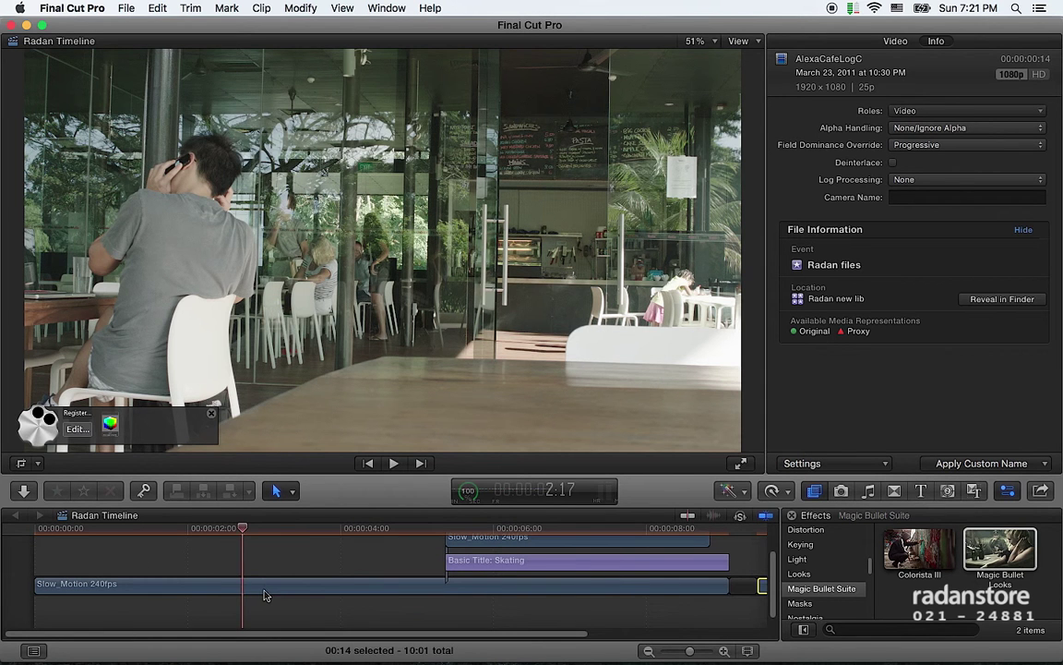
{"action": "left_click", "coordinate": [263, 595]}
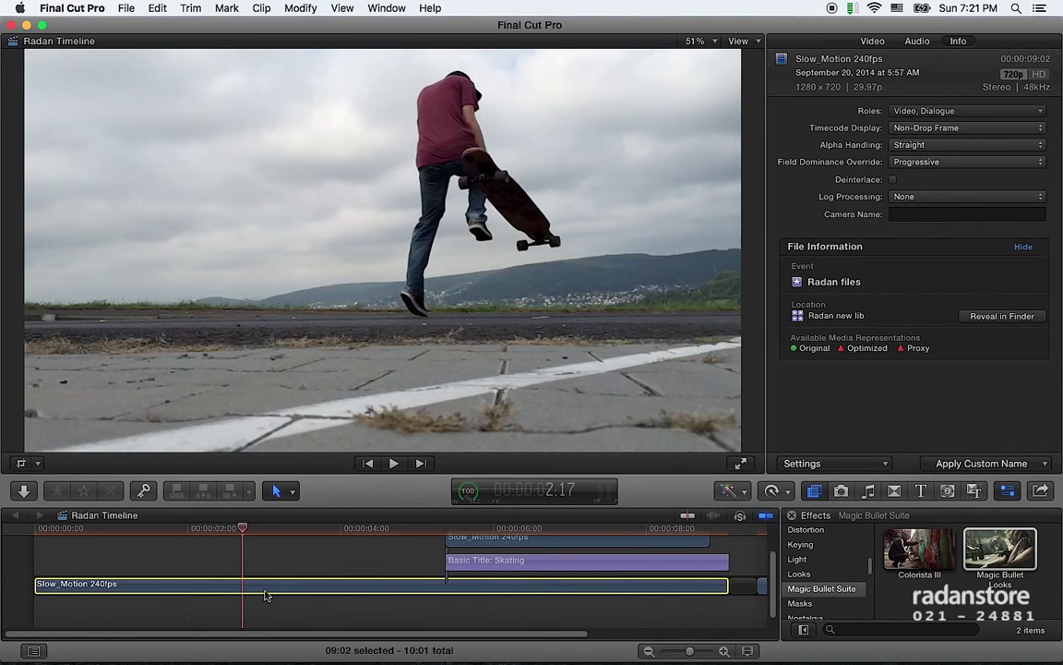
Step: Show the clip library and append the bmpc-10 building clip to the end of the storyline
{"action": "key", "text": "ctrl+super+1"}
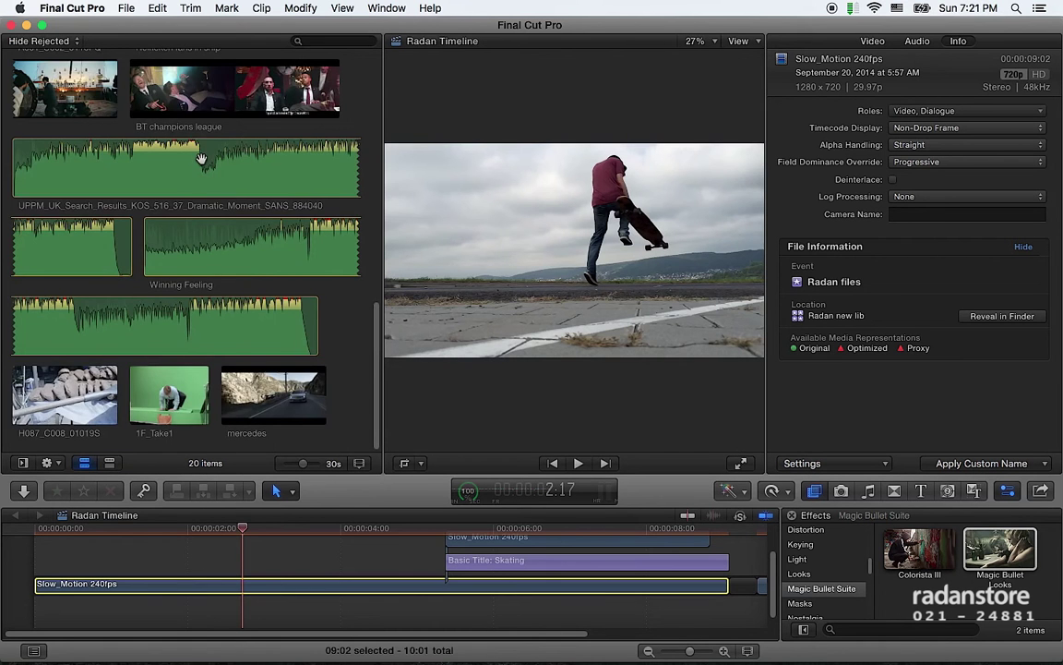
{"action": "scroll", "coordinate": [261, 279], "scroll_direction": "up", "scroll_amount": 5}
{"action": "scroll", "coordinate": [262, 278], "scroll_direction": "up", "scroll_amount": 5}
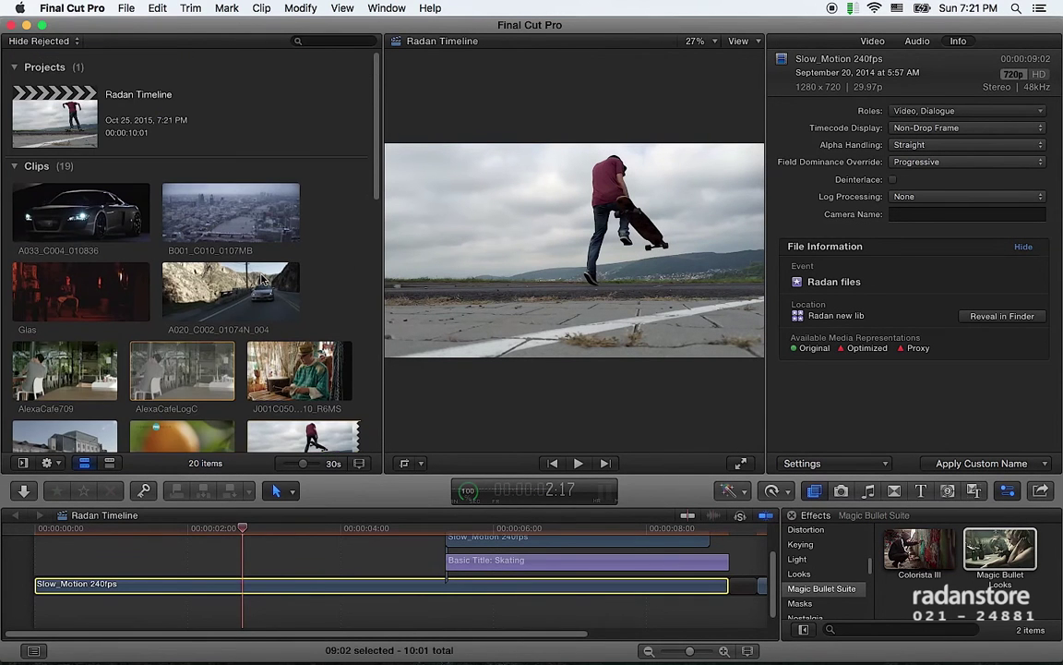
{"action": "scroll", "coordinate": [262, 279], "scroll_direction": "down", "scroll_amount": 3}
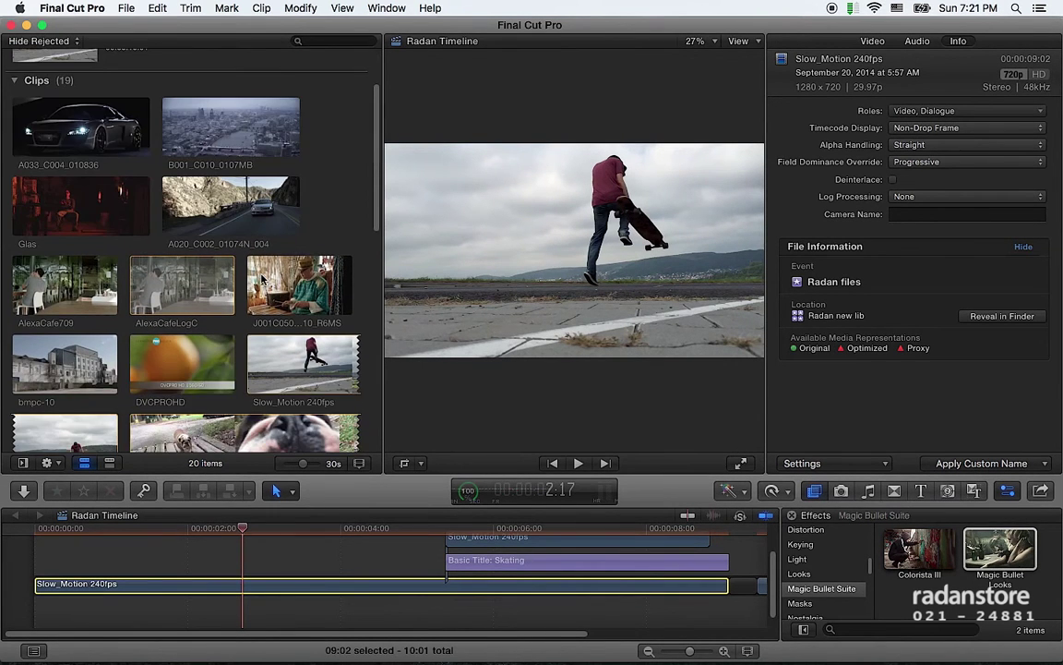
{"action": "key", "text": "e"}
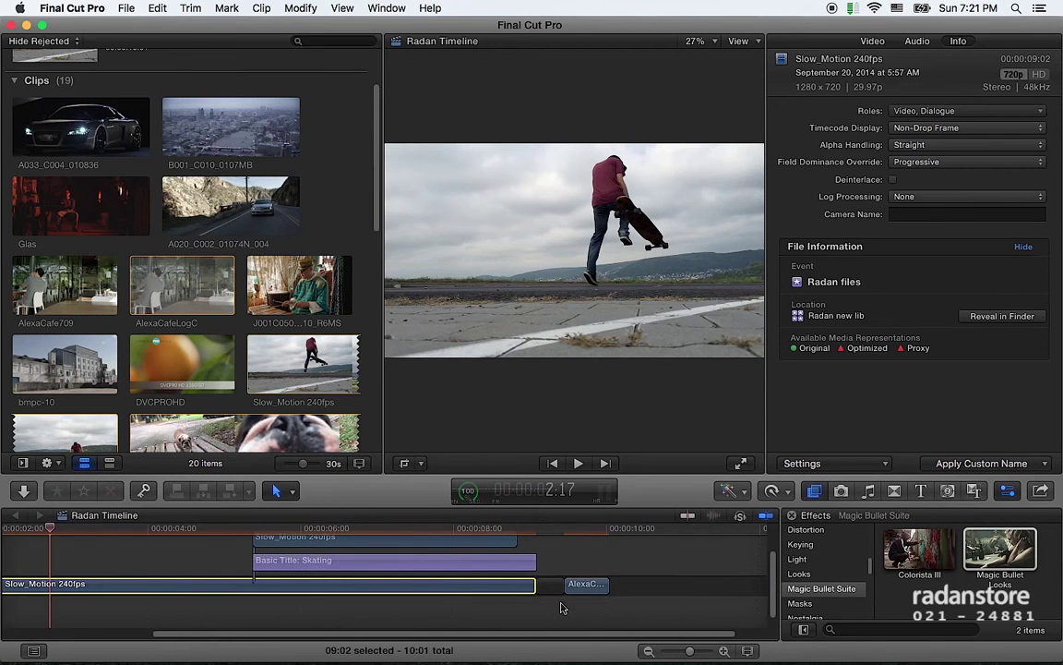
{"action": "left_click", "coordinate": [78, 368]}
{"action": "scroll", "coordinate": [184, 323], "scroll_direction": "down", "scroll_amount": 10}
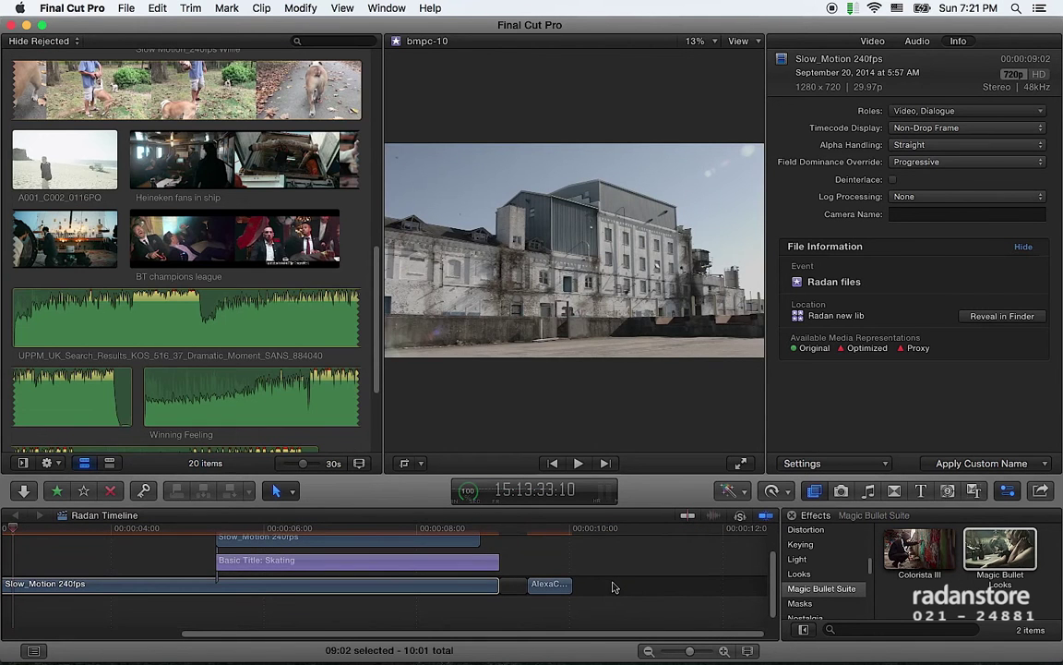
{"action": "left_click", "coordinate": [601, 552]}
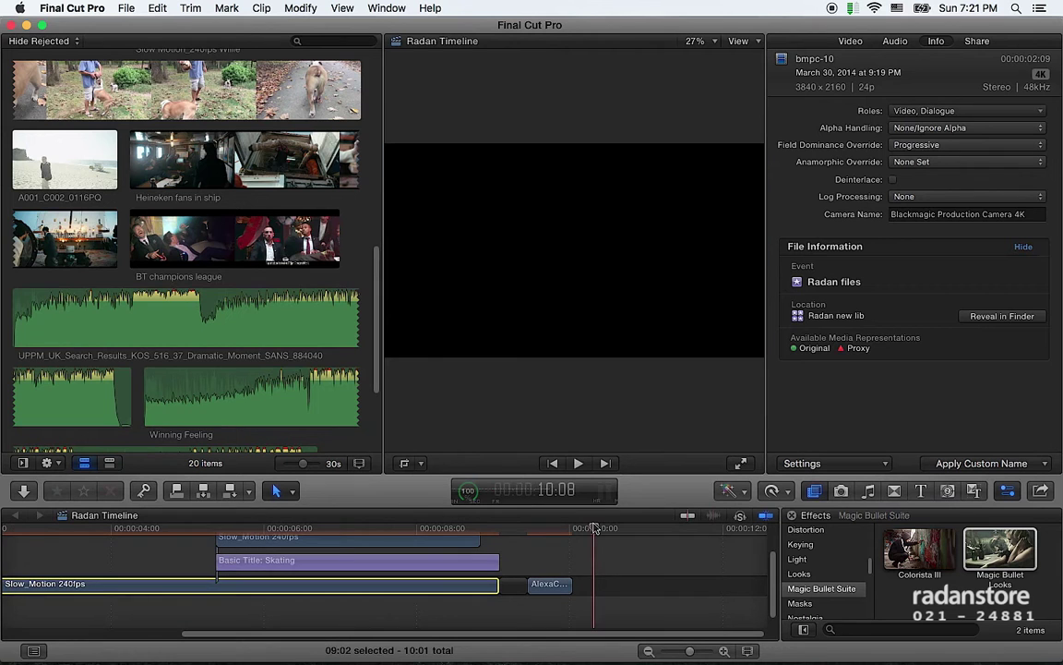
{"action": "scroll", "coordinate": [102, 249], "scroll_direction": "up", "scroll_amount": 10}
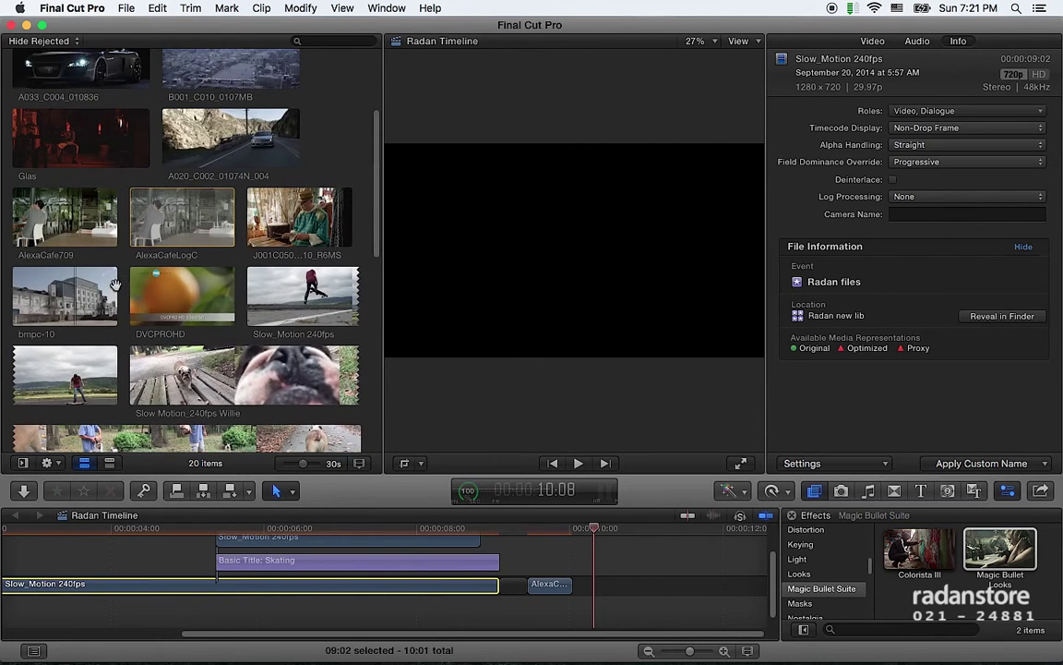
{"action": "left_click", "coordinate": [86, 314]}
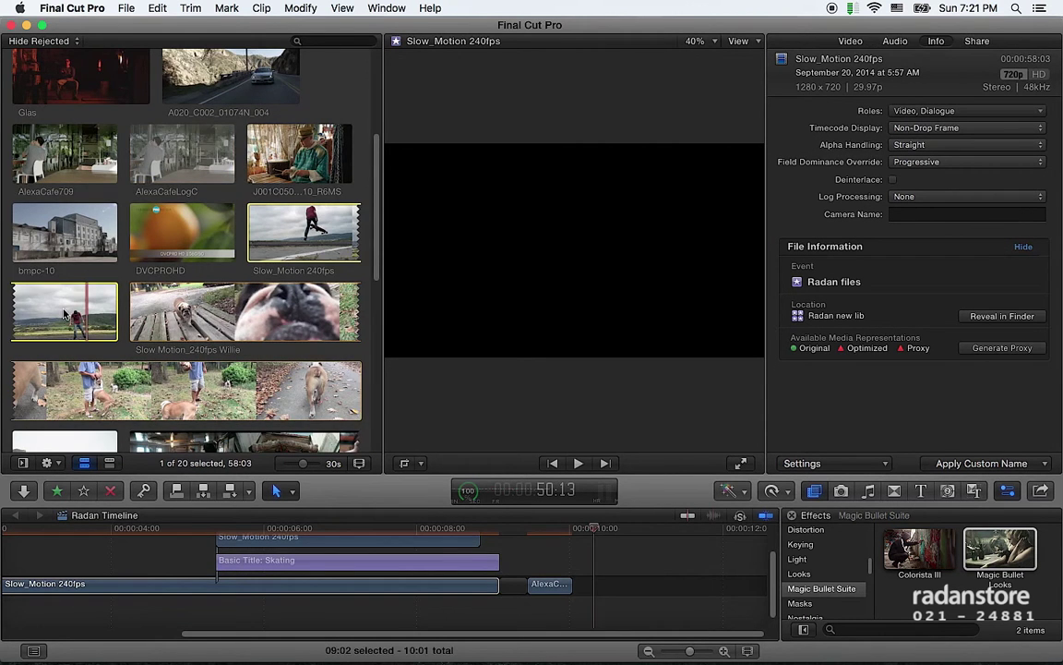
{"action": "scroll", "coordinate": [65, 295], "scroll_direction": "up", "scroll_amount": 2}
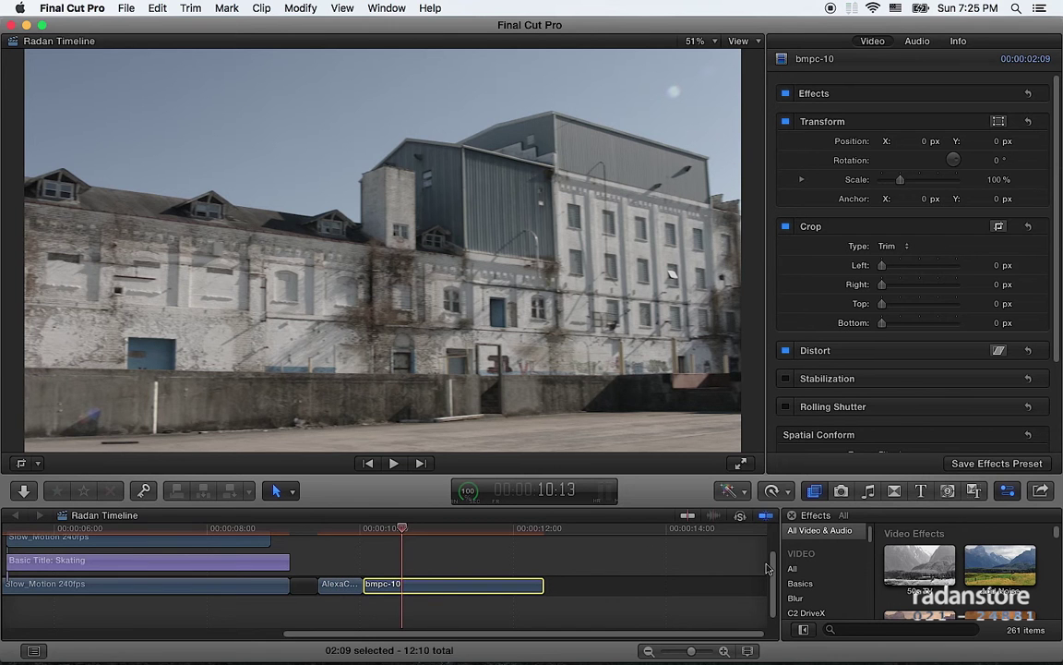
Step: Paste only the Magic Bullet Looks attribute from the café clip onto bmpc-10
{"action": "left_click", "coordinate": [147, 8]}
{"action": "left_click", "coordinate": [222, 184]}
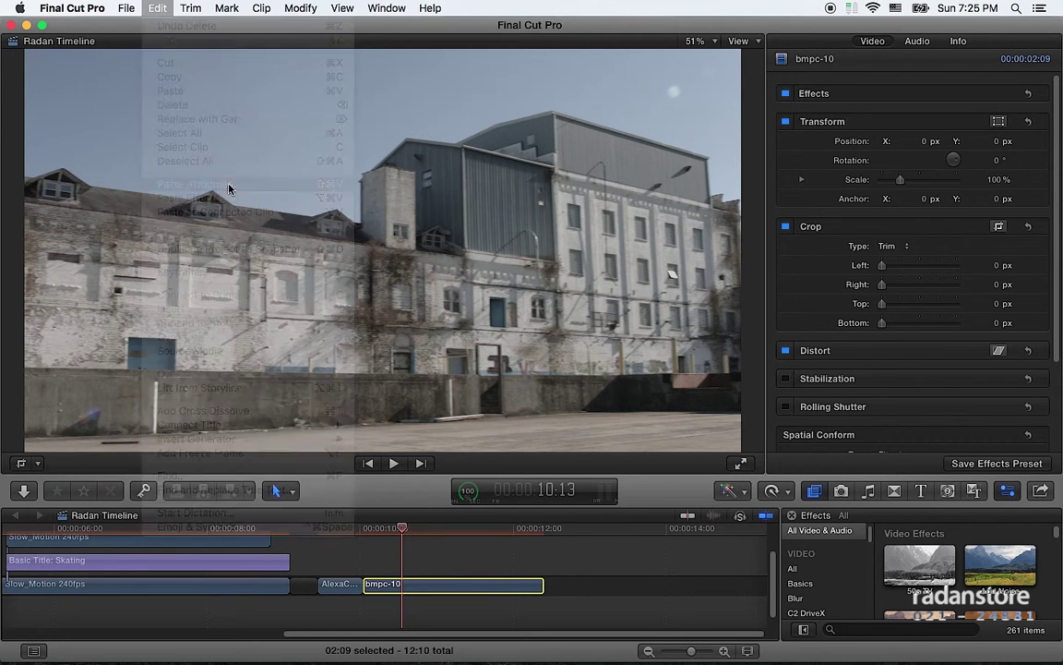
{"action": "left_click", "coordinate": [411, 241]}
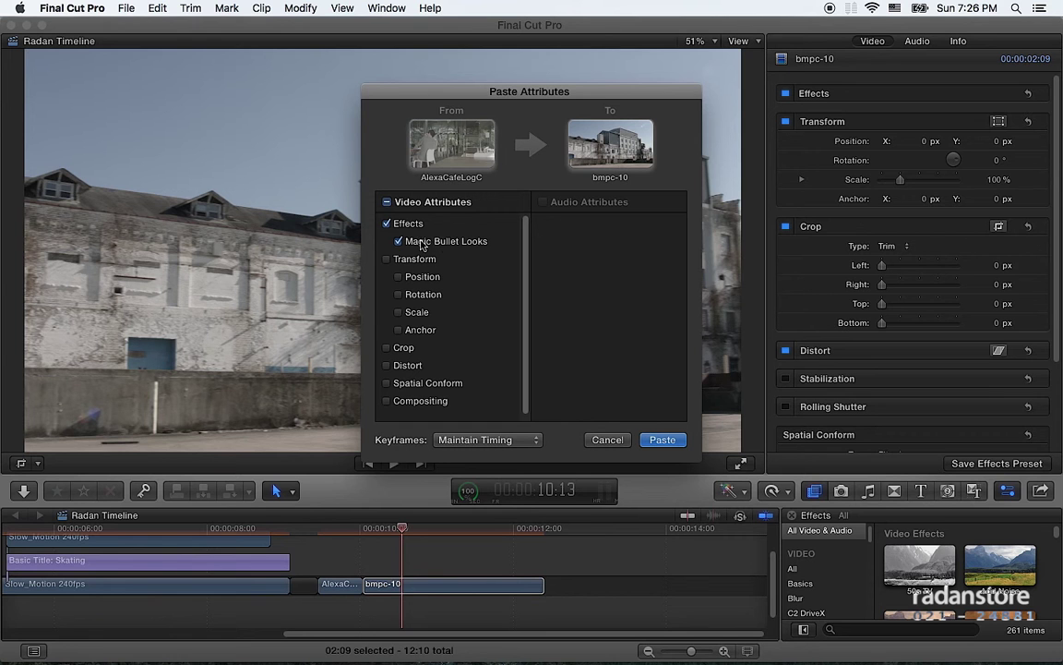
{"action": "left_click", "coordinate": [662, 440]}
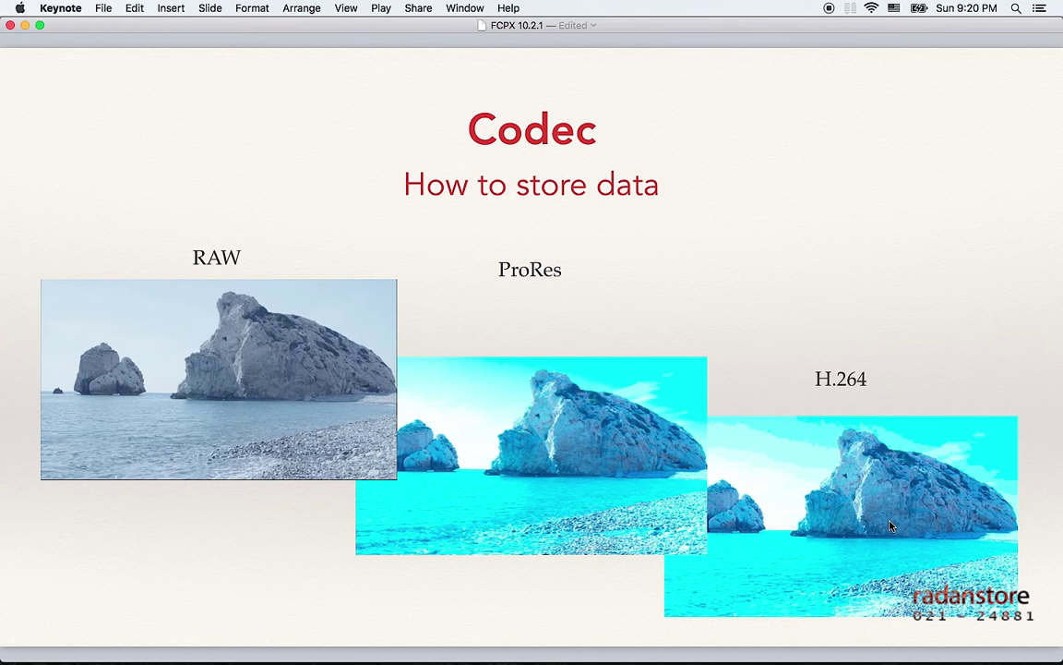
Step: Advance the Keynote presentation from the Codec slide to the Color Space slide
{"action": "left_click", "coordinate": [891, 526]}
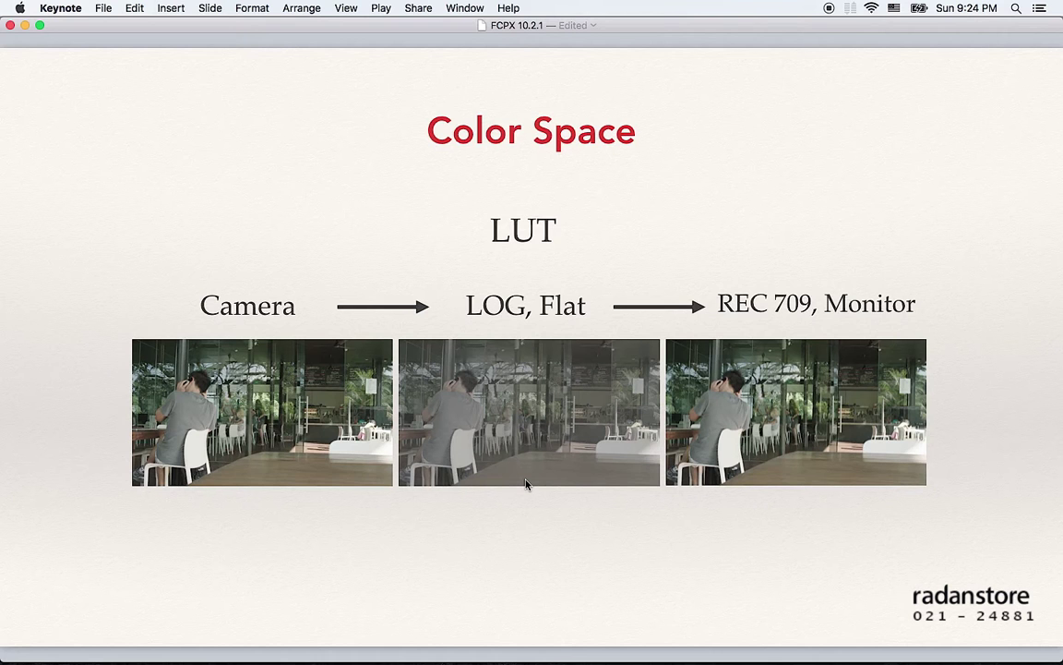
Step: Use the arrow key to return to the 'Codec: How to store data' slide
{"action": "key", "text": "Right"}
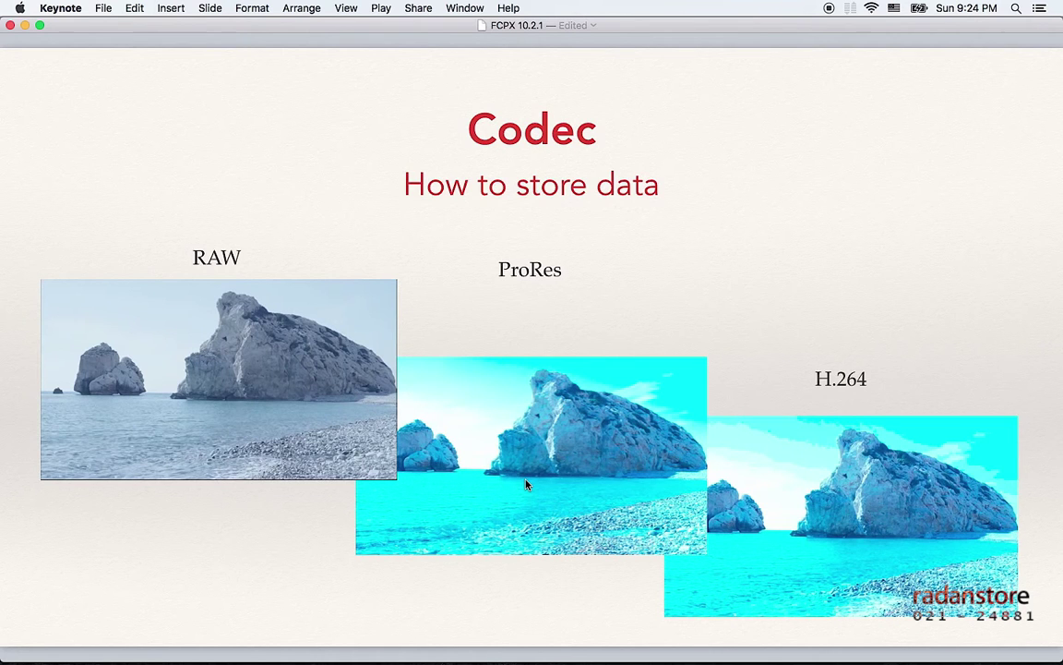